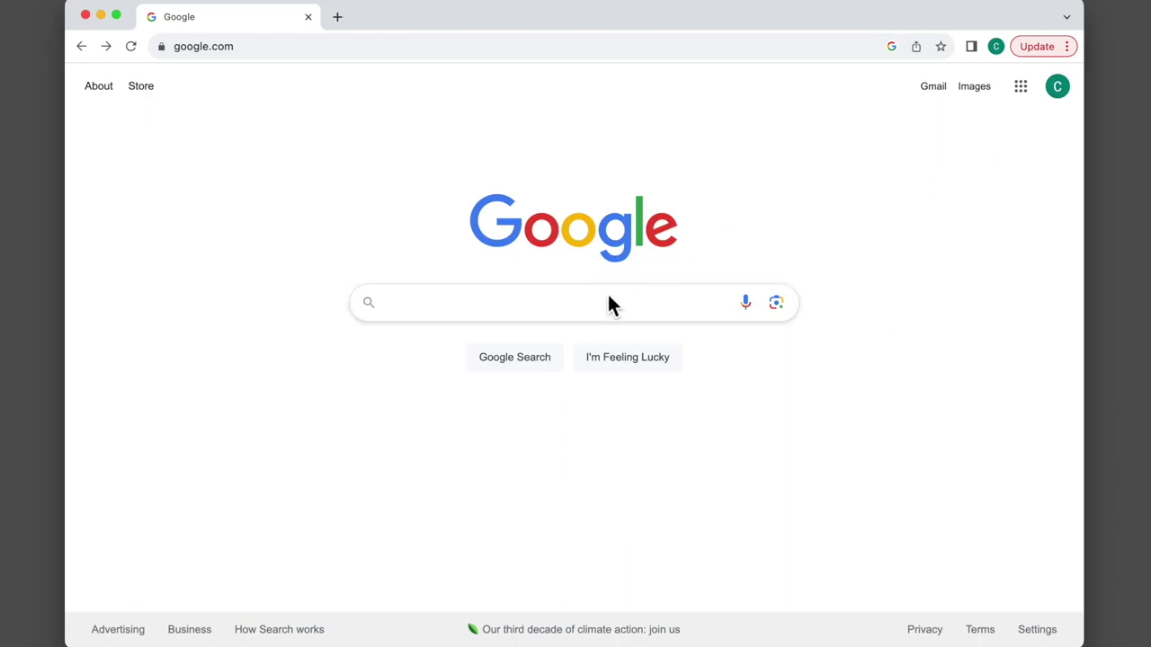
Step: Run a Google search for 'toddler in car seat'
left_click(573, 307)
type("todd")
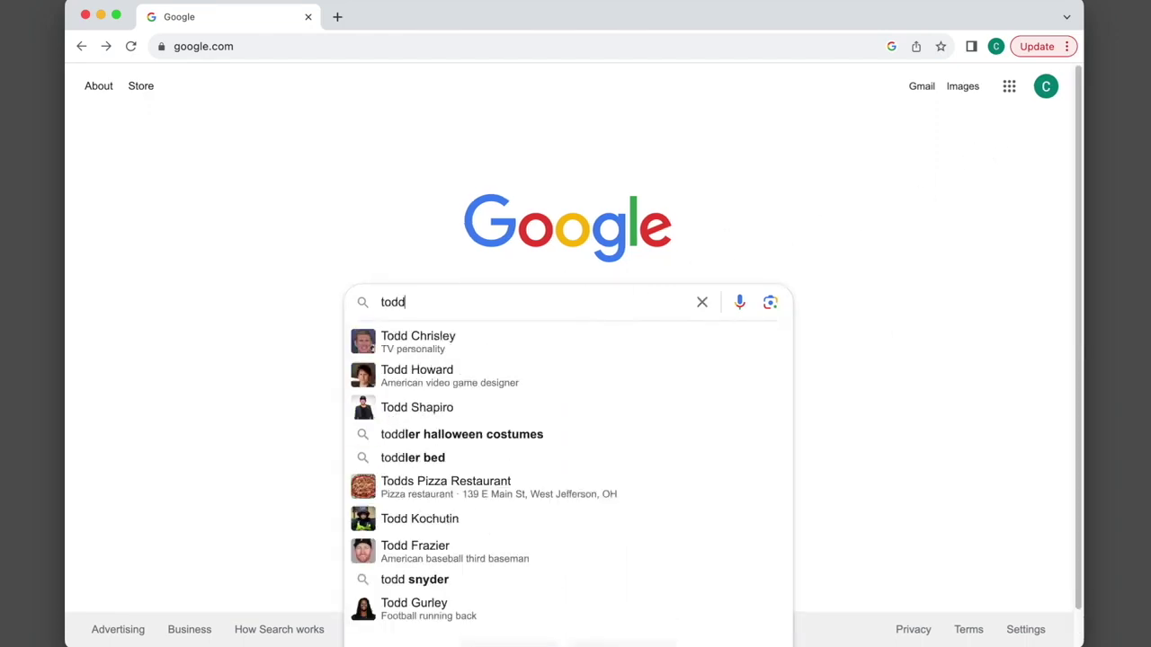
type("ler in car seat")
key("Return")
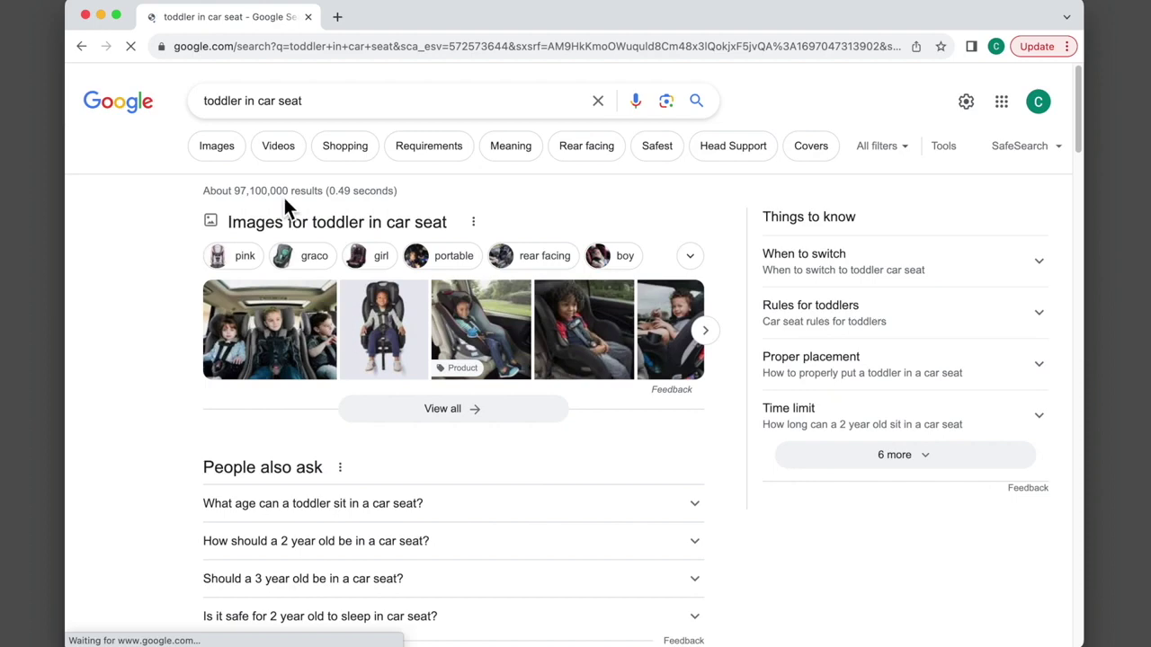
Step: Switch to image results and preview the Graco Baby, Today's Parent and The Drive car seat photos
left_click(232, 162)
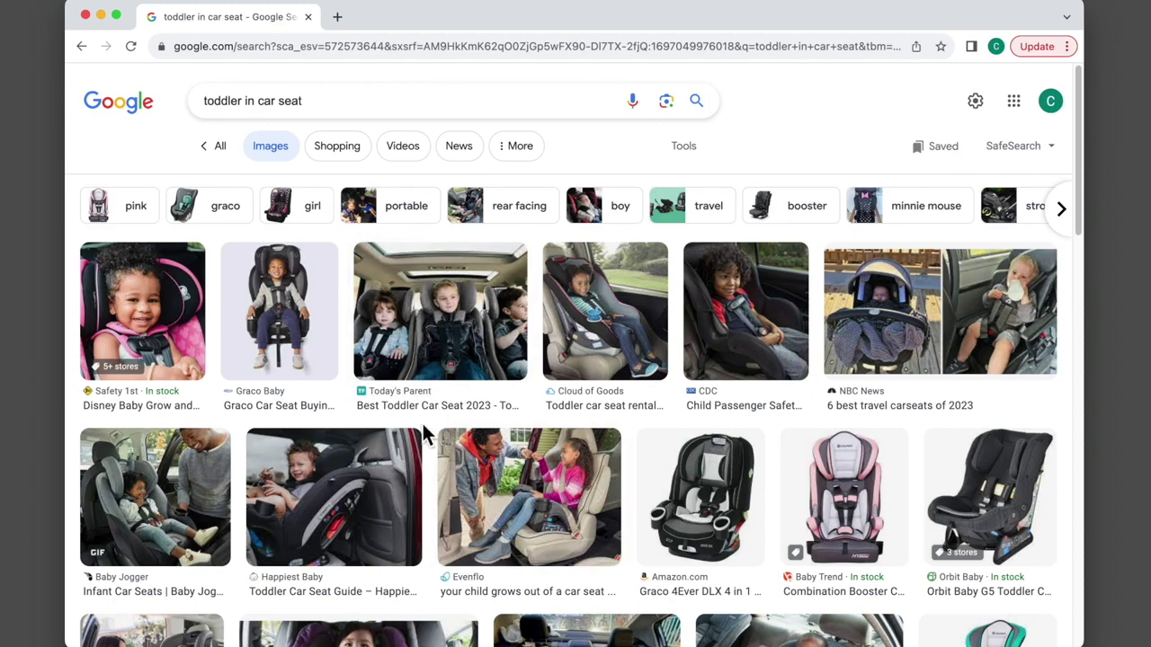
left_click(282, 377)
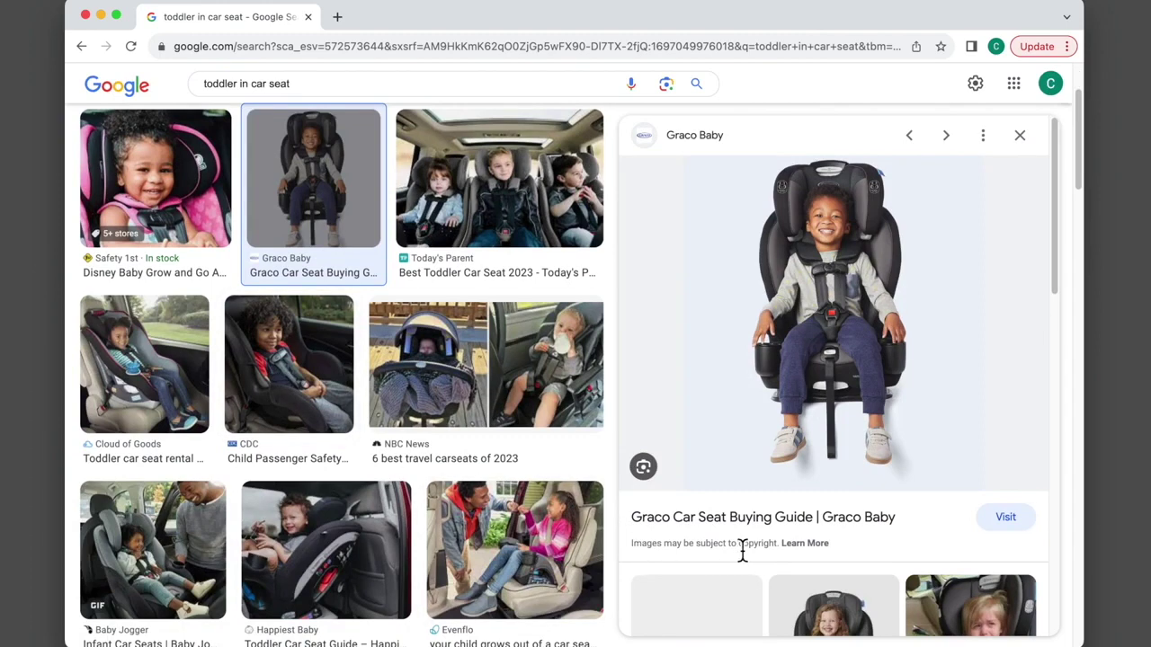
left_click(548, 203)
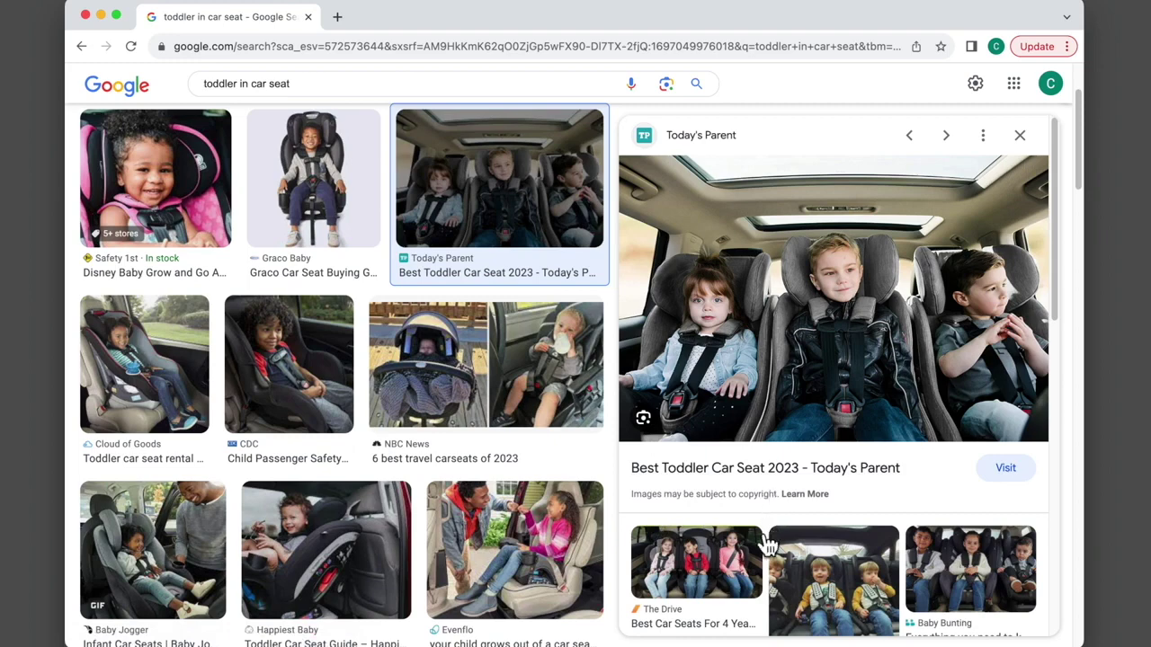
left_click(714, 575)
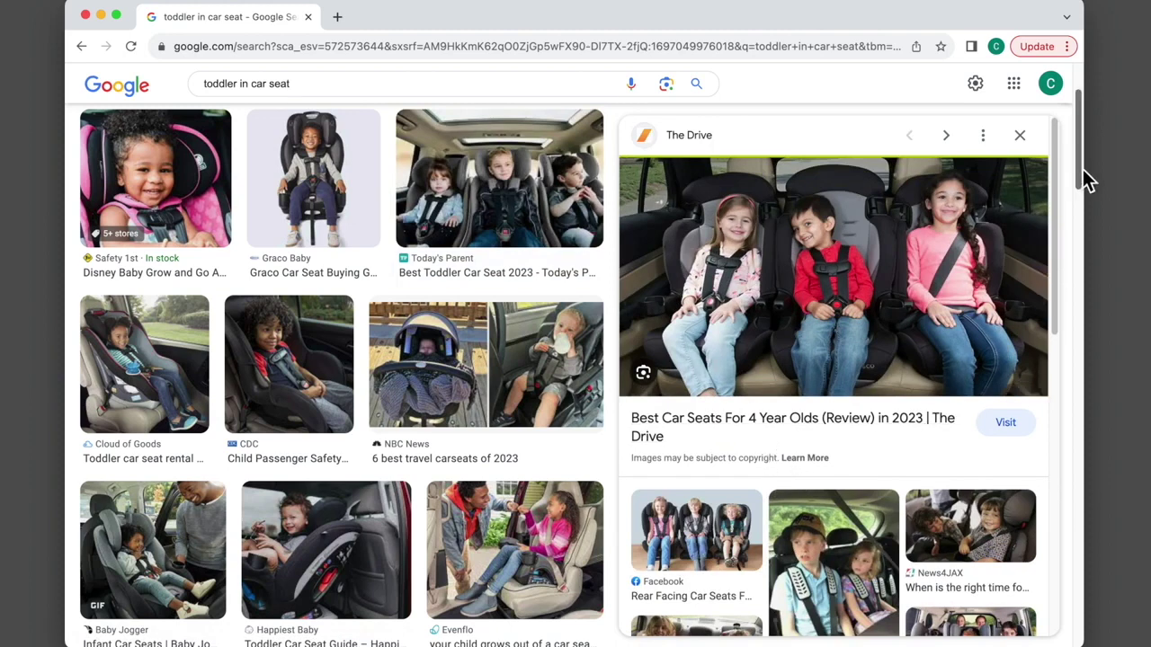
scroll(1082, 169, "up", 2)
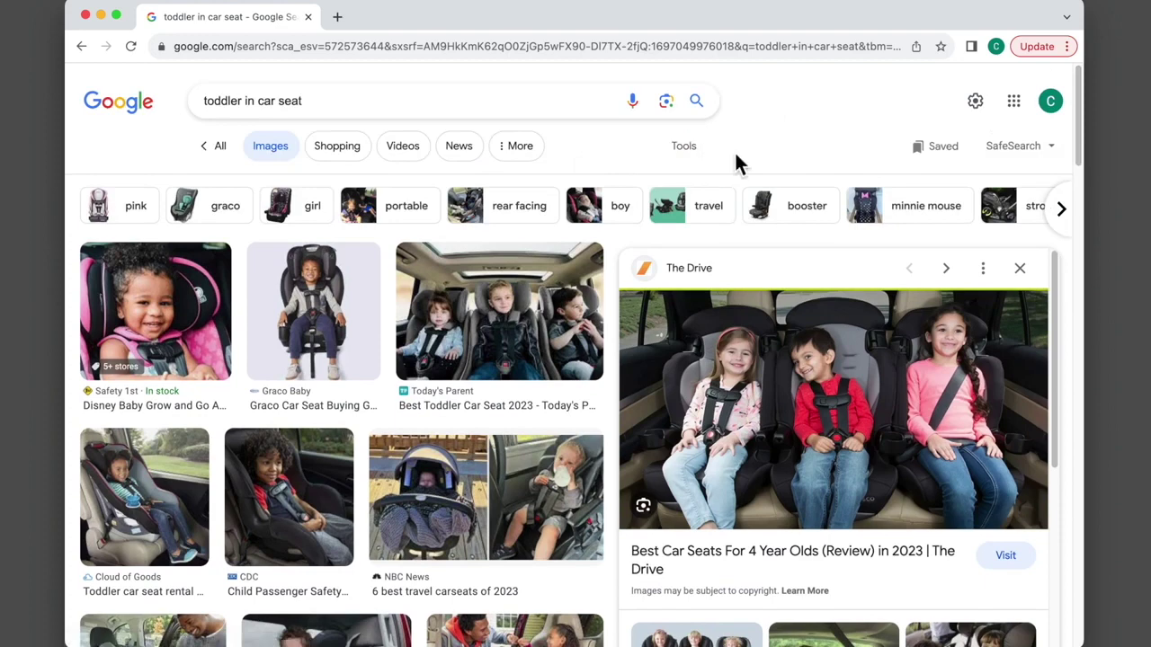
Step: Filter usage rights to Creative Commons licenses and preview the Flickr Child in Nautilus photo
left_click(705, 157)
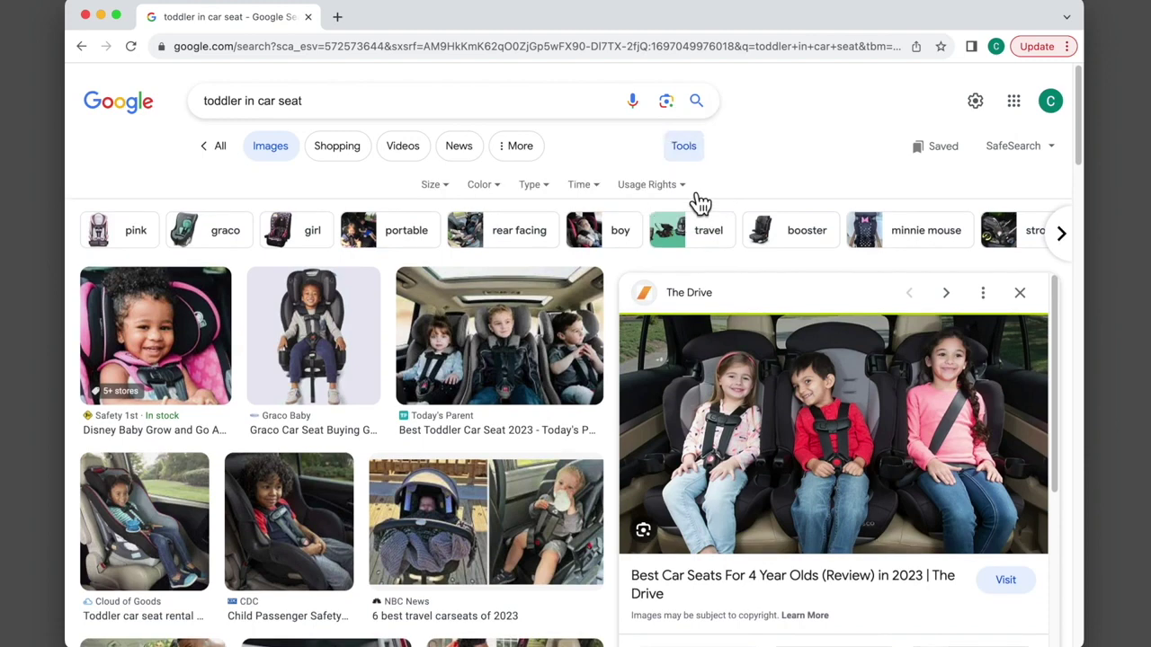
left_click(699, 196)
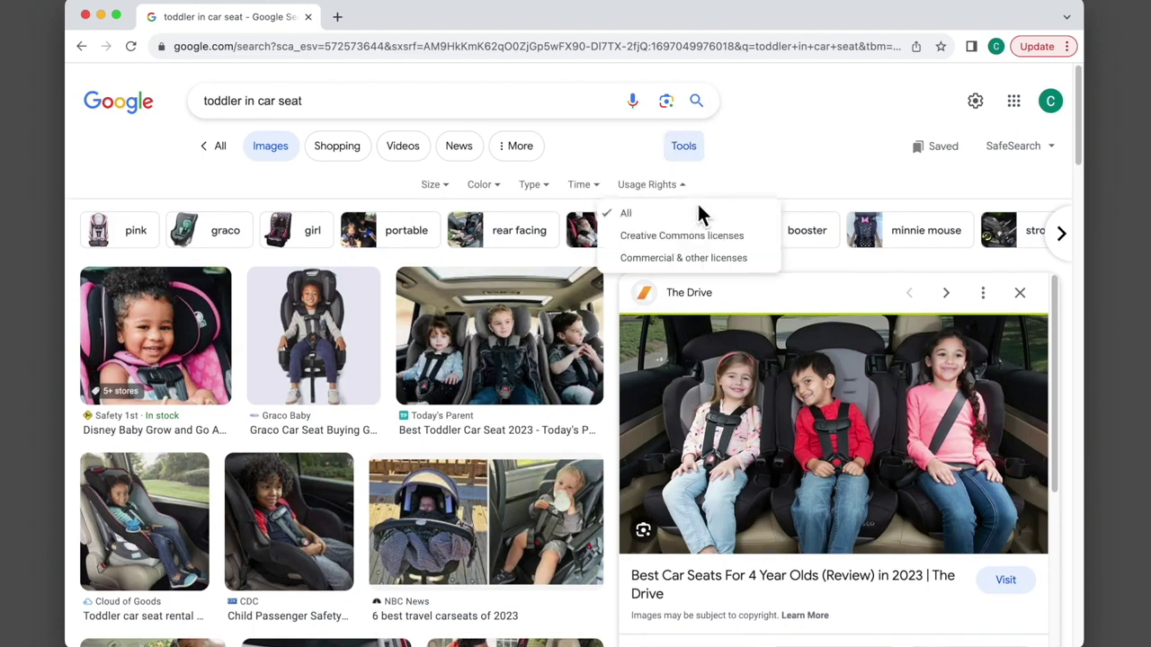
left_click(773, 245)
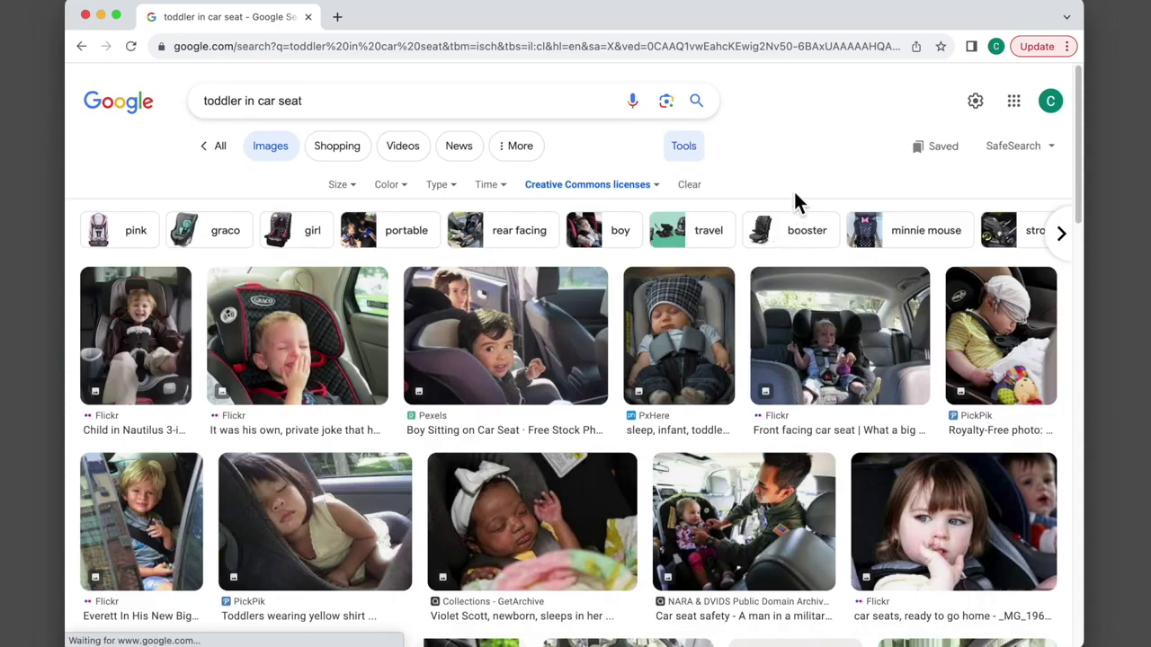
left_click(153, 342)
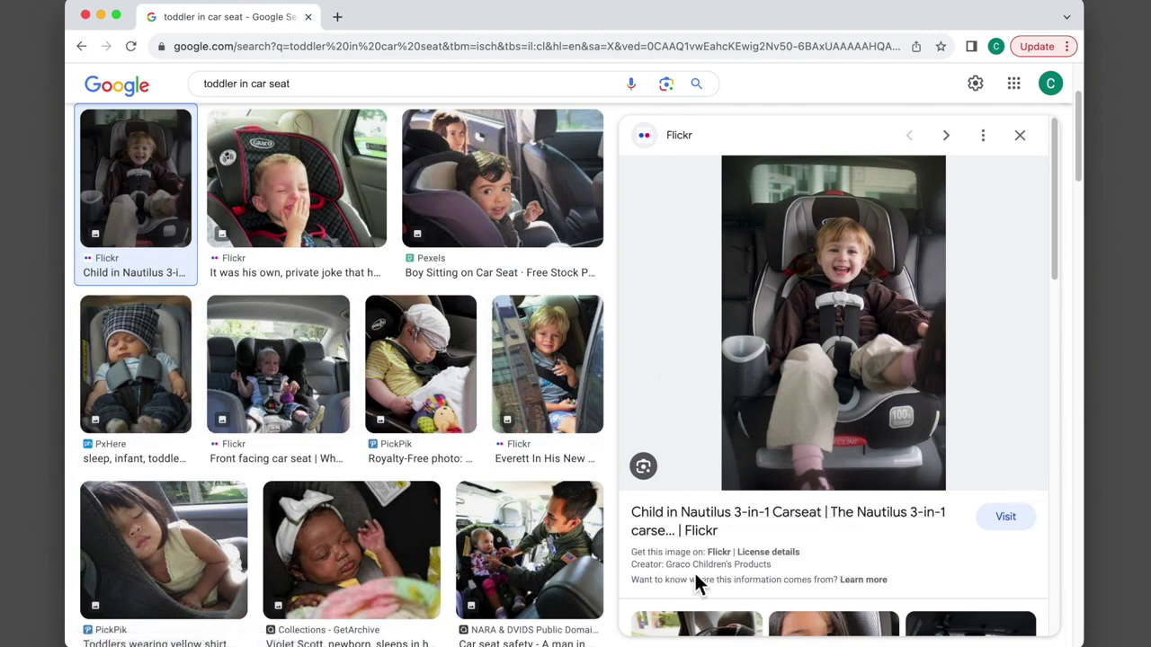
Step: Open the Child in Nautilus photo's license details in a new tab
left_click(795, 554)
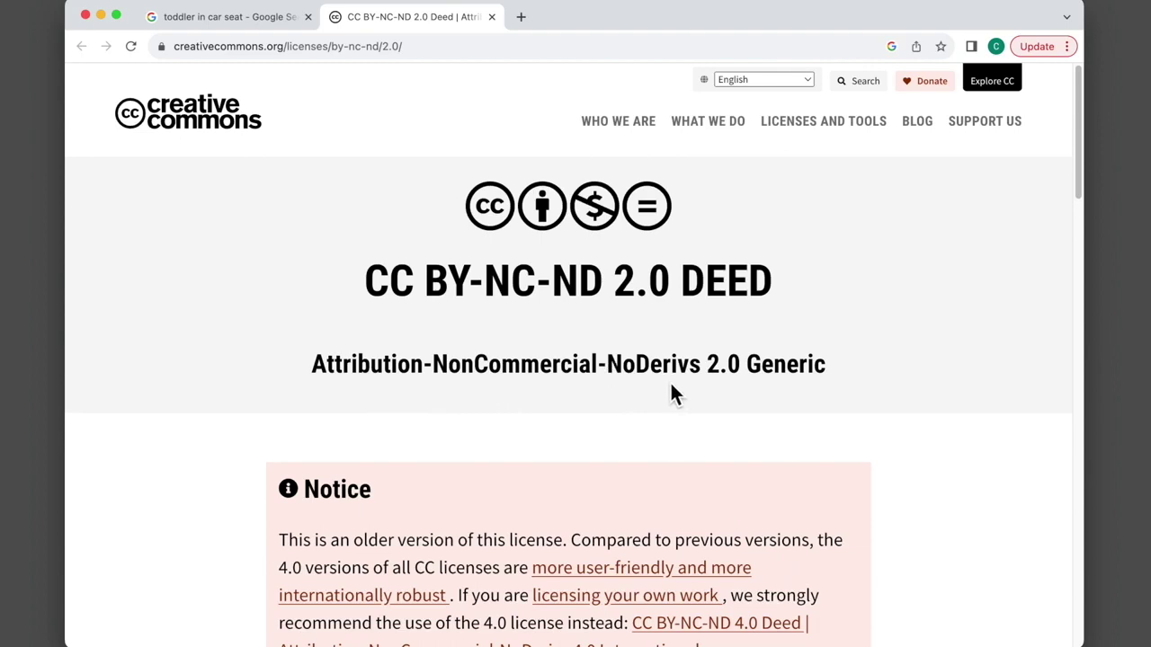
Step: Open the Child in Nautilus Flickr page and its 'Some rights reserved' license page, then return to Google Images
left_click(271, 18)
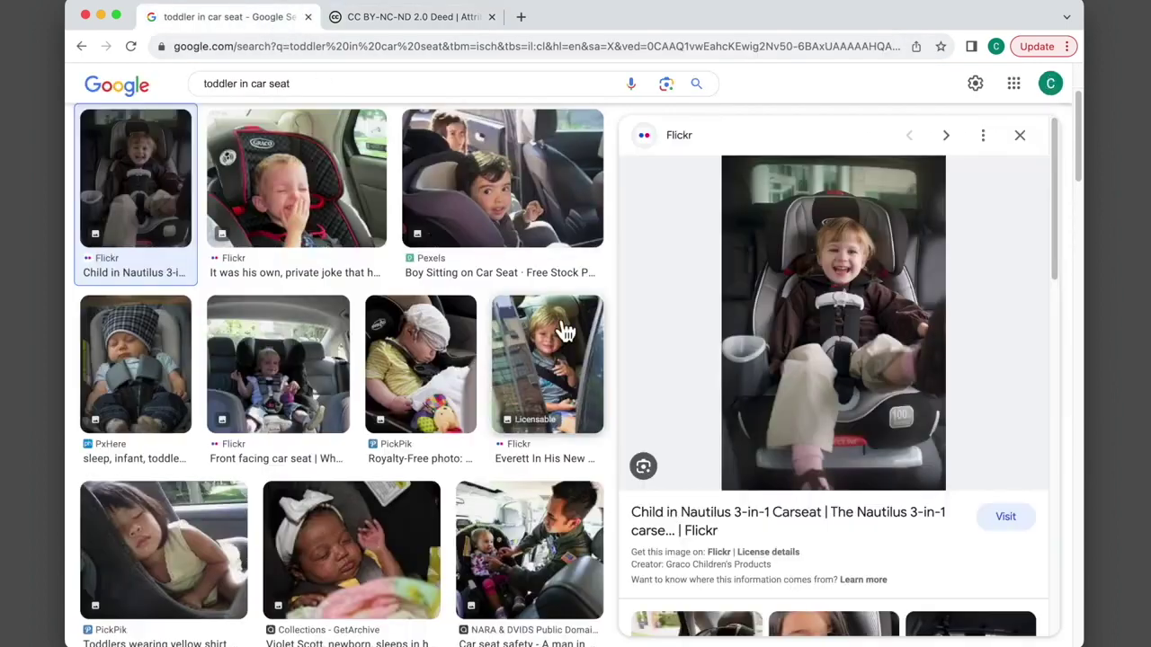
left_click(693, 520)
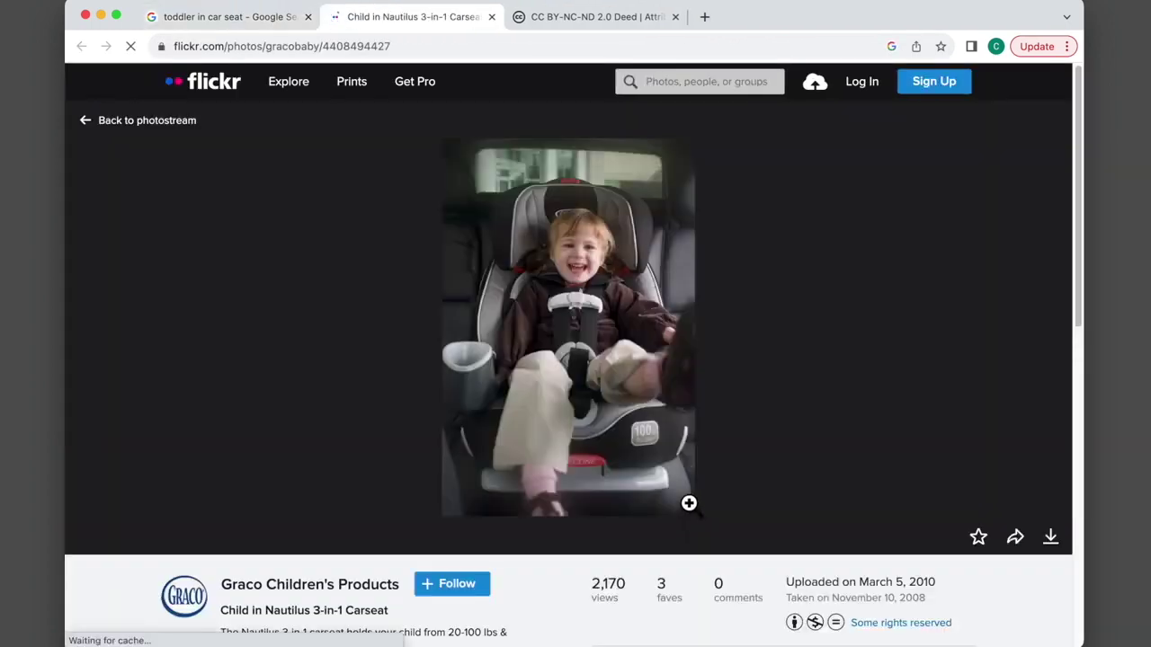
left_click(841, 581)
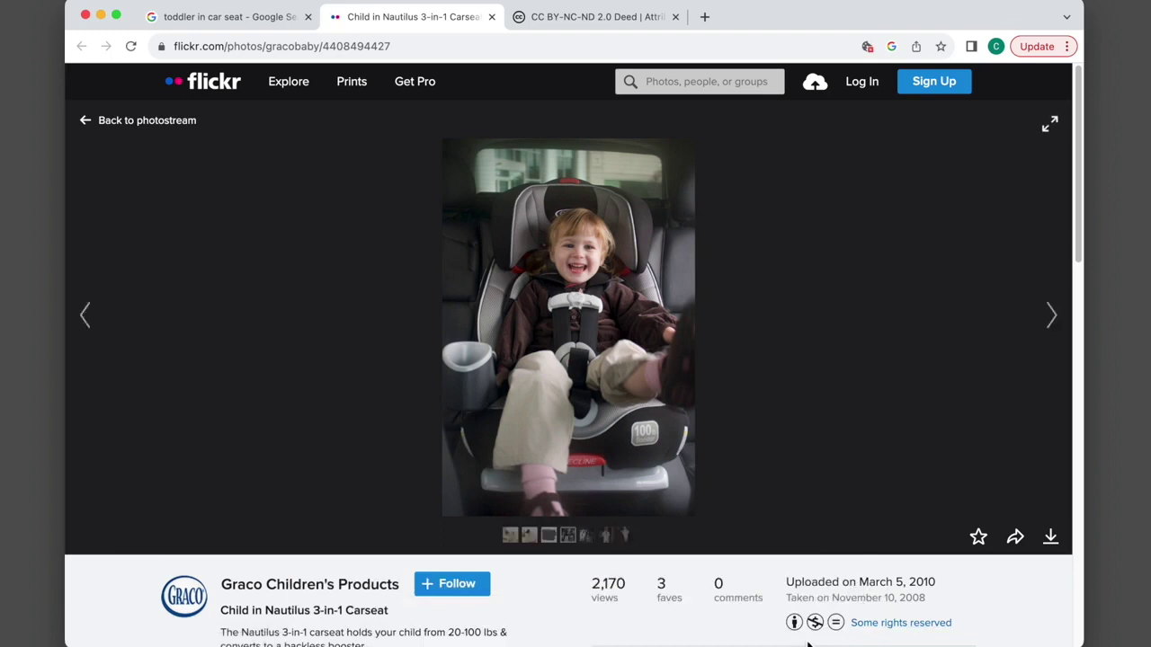
left_click(903, 625)
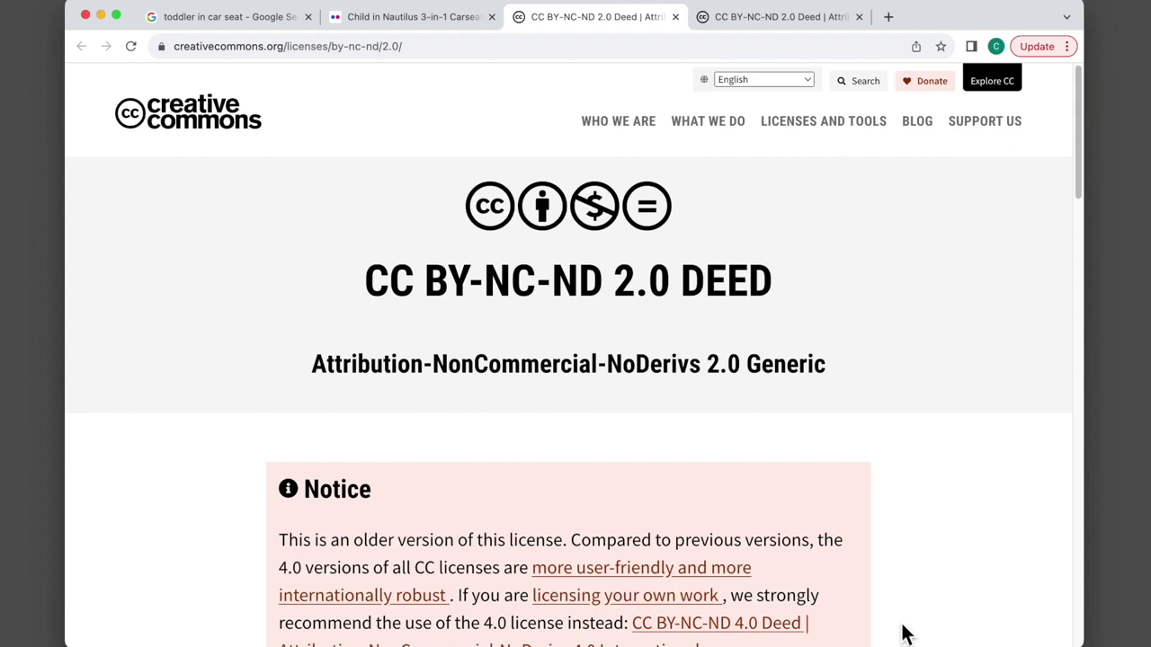
left_click(331, 22)
left_click(261, 27)
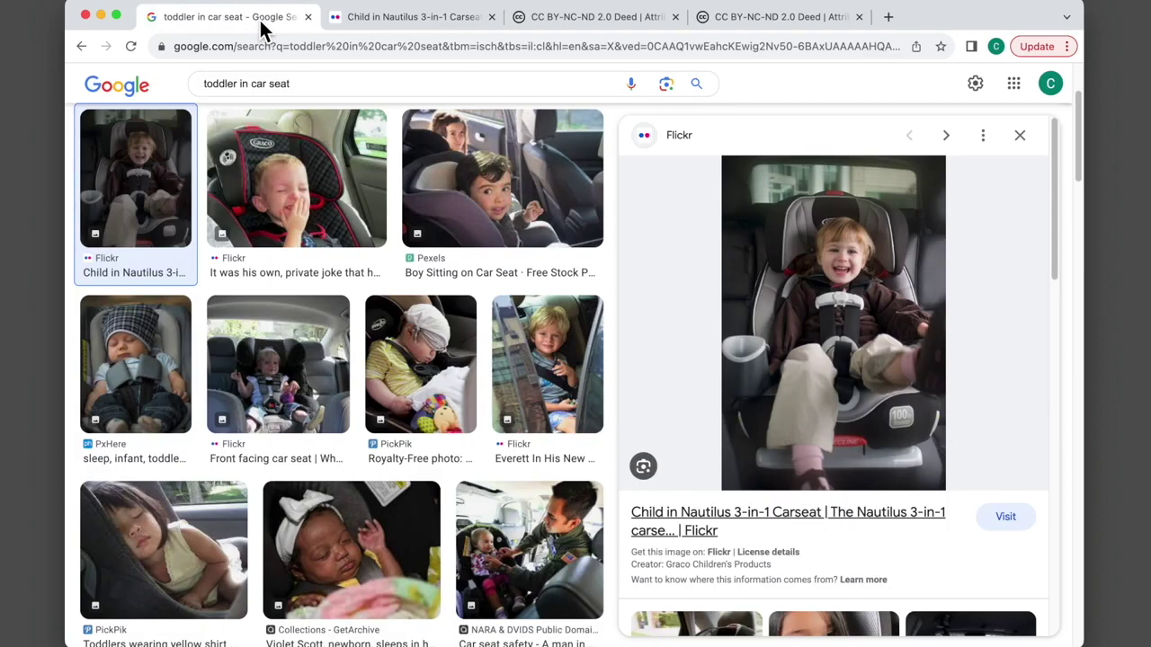
Step: Open the laughing toddler Flickr photo's license details in a new tab
left_click(331, 207)
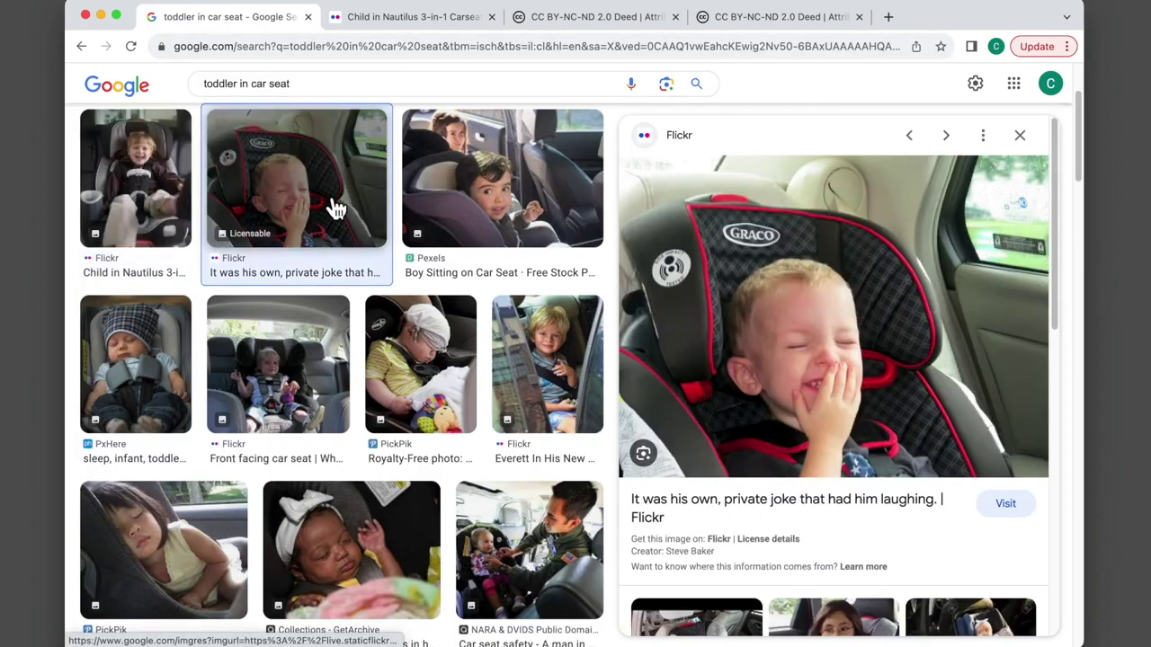
left_click(781, 540)
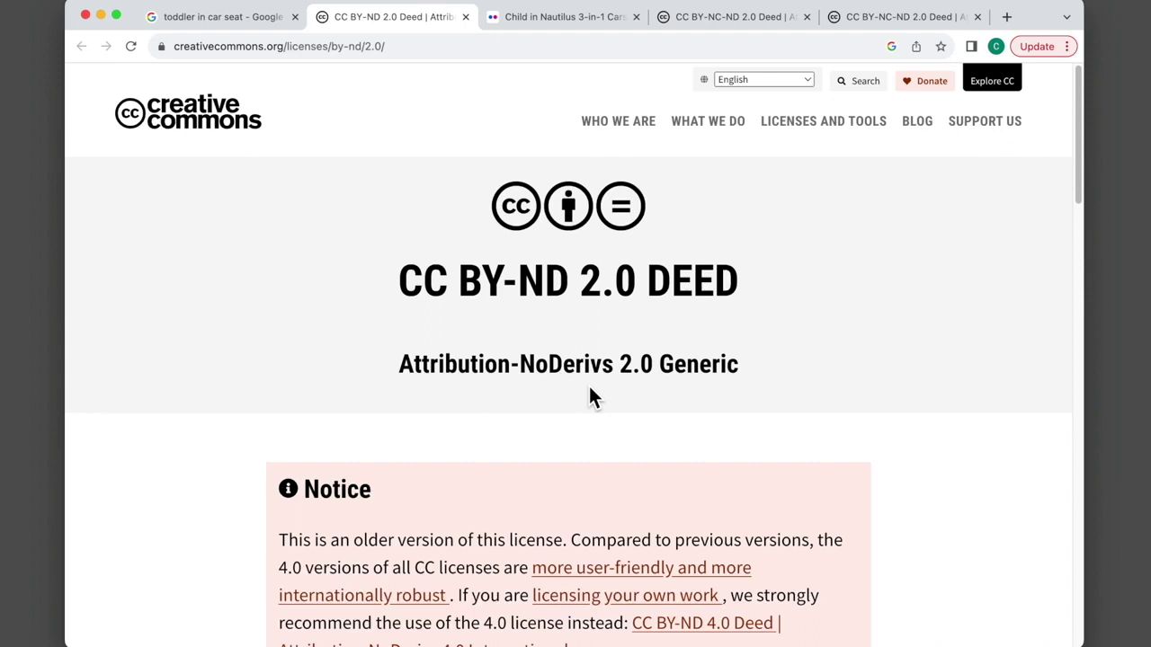
left_click(239, 16)
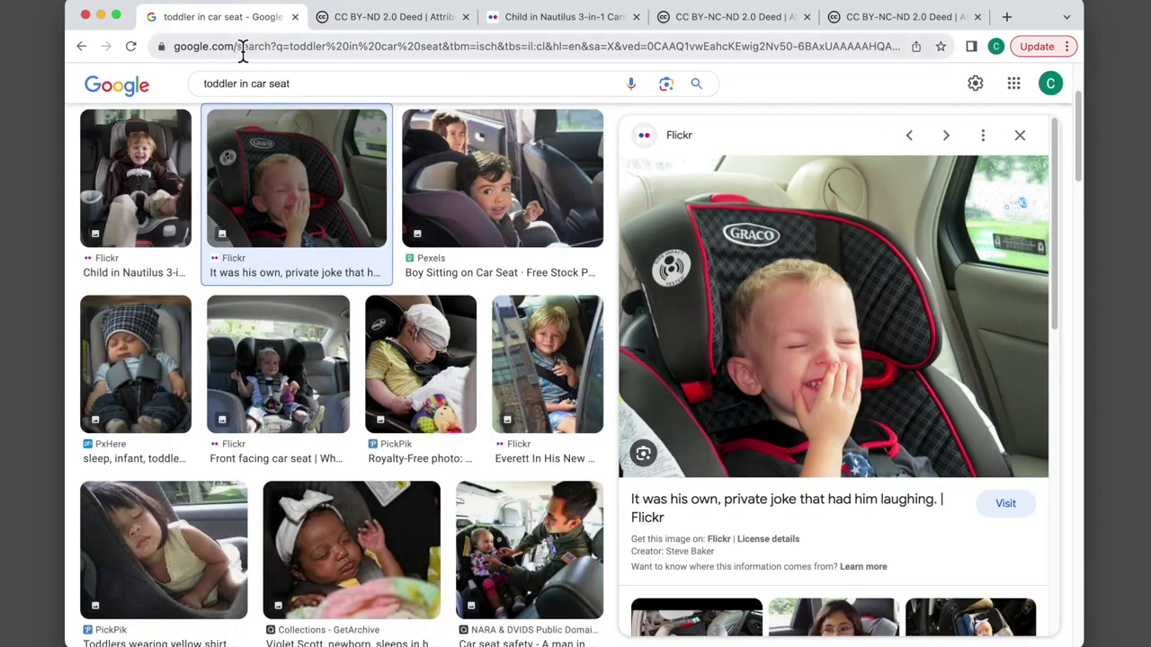
Step: Check the Pexels Boy Sitting on Car Seat license, close its broken page, and preview the NARA photo
left_click(495, 199)
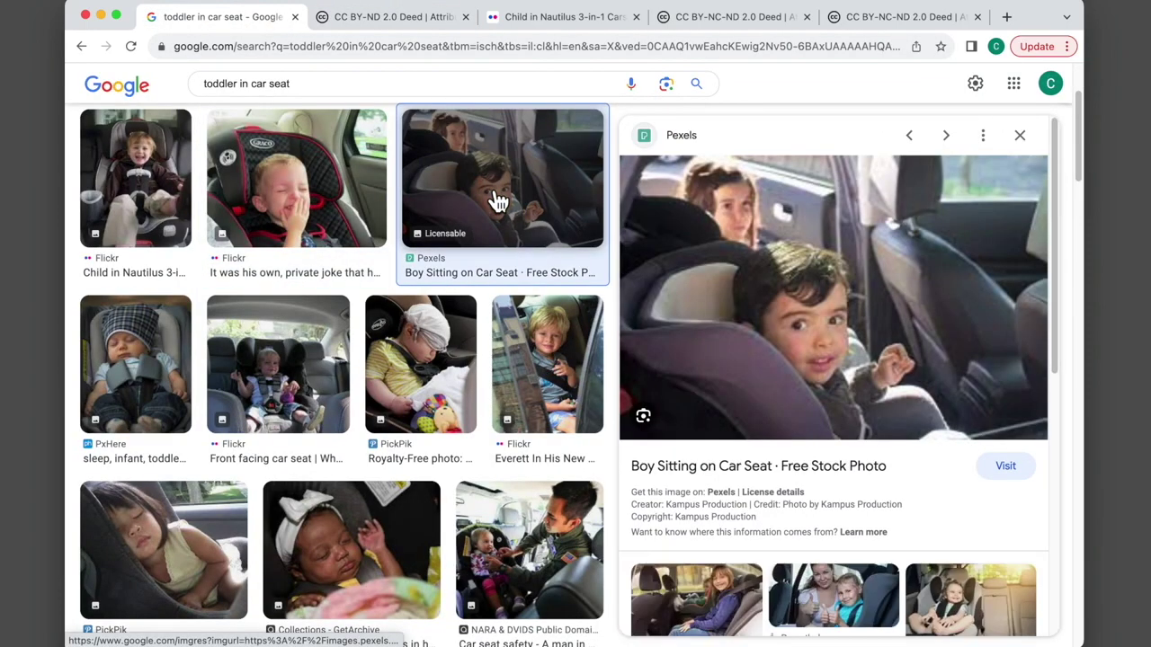
left_click(796, 494)
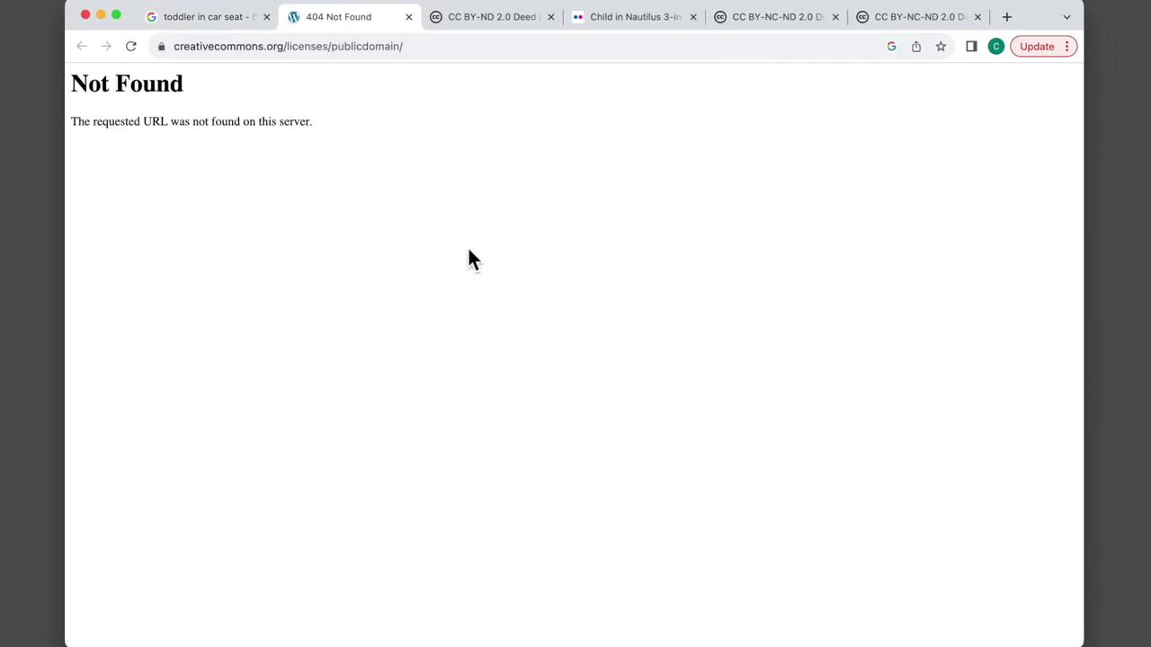
left_click(408, 16)
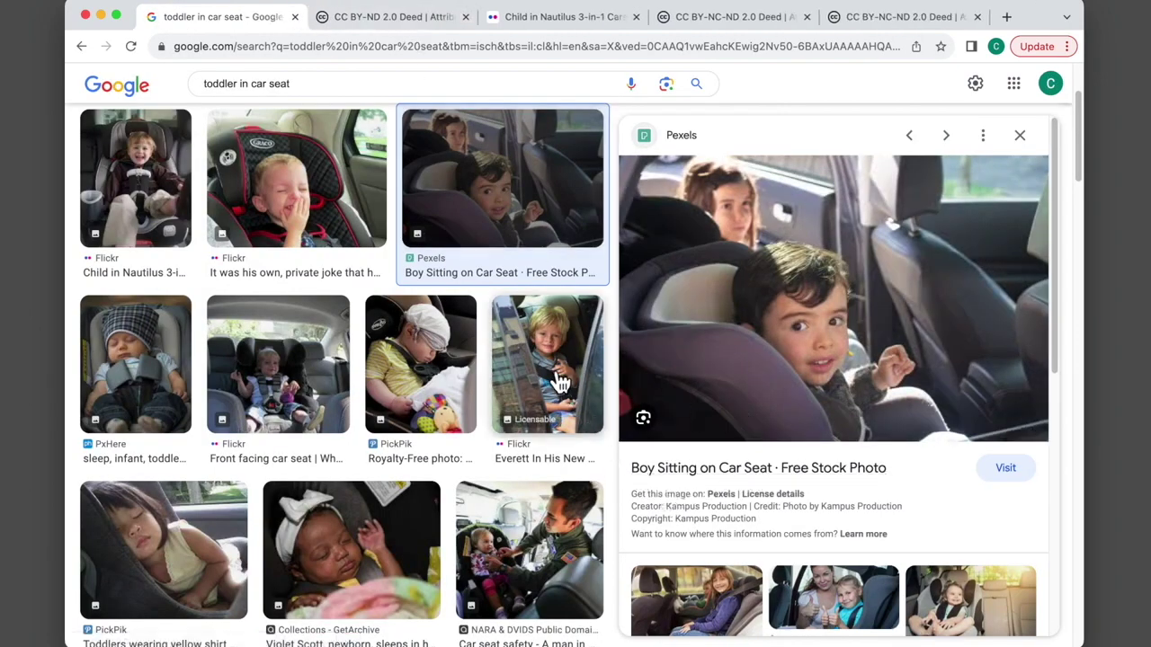
left_click(551, 548)
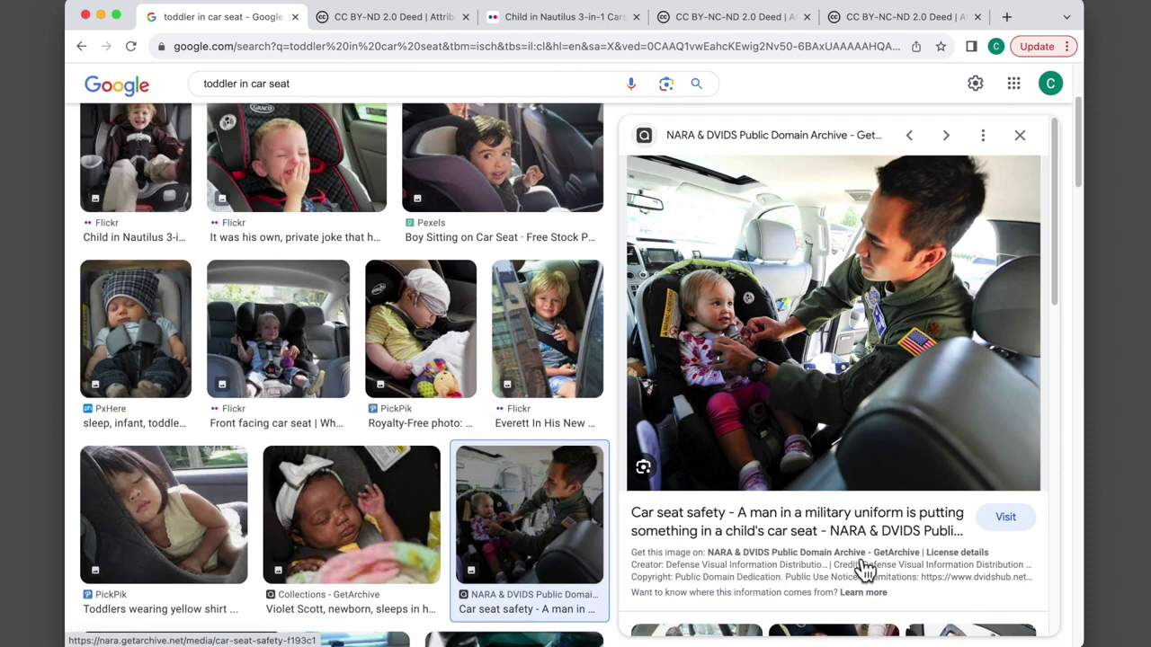
Step: Open the NARA car seat safety photo's license details and its GetArchive source page in new tabs
left_click(963, 566)
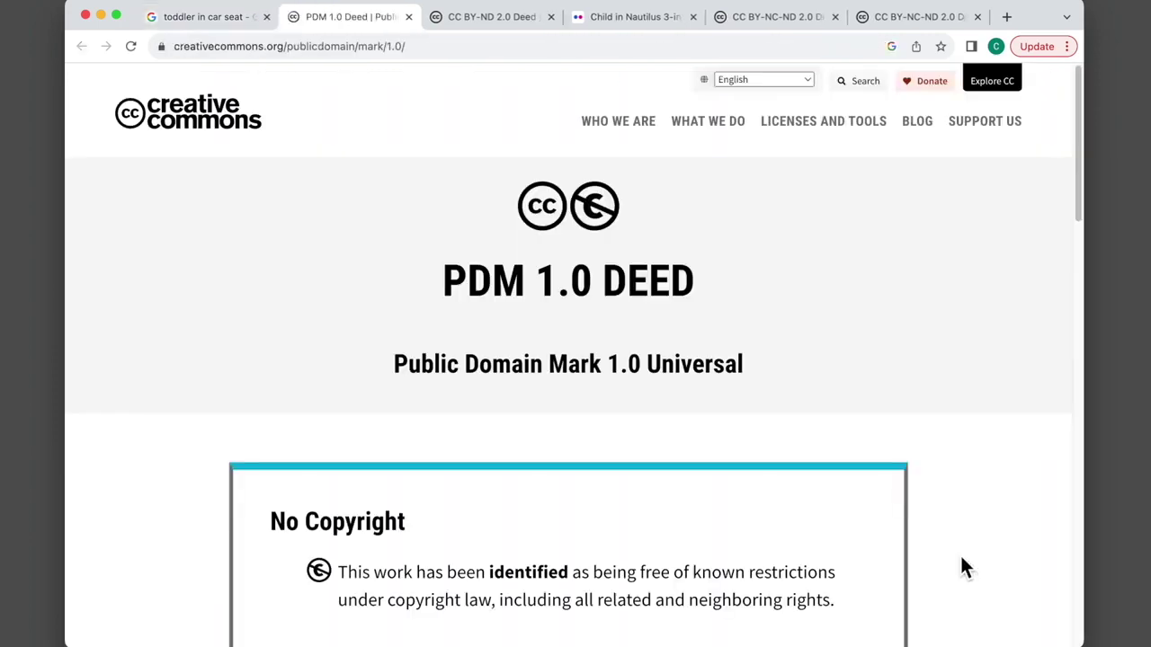
left_click(221, 16)
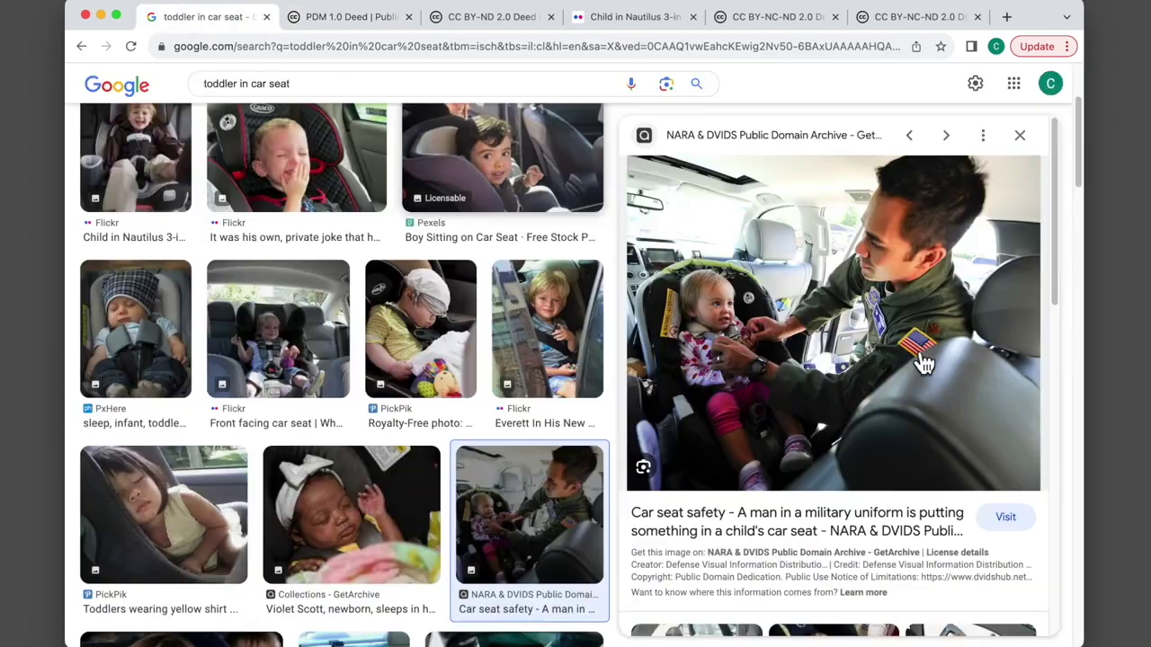
left_click(821, 535)
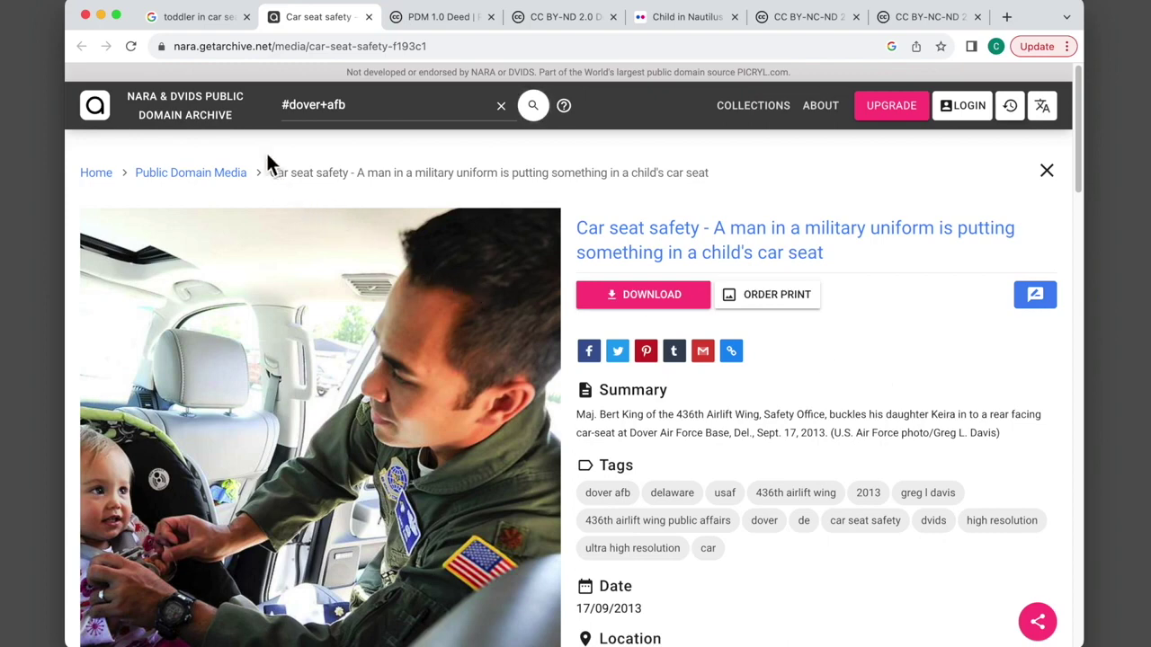
left_click(207, 18)
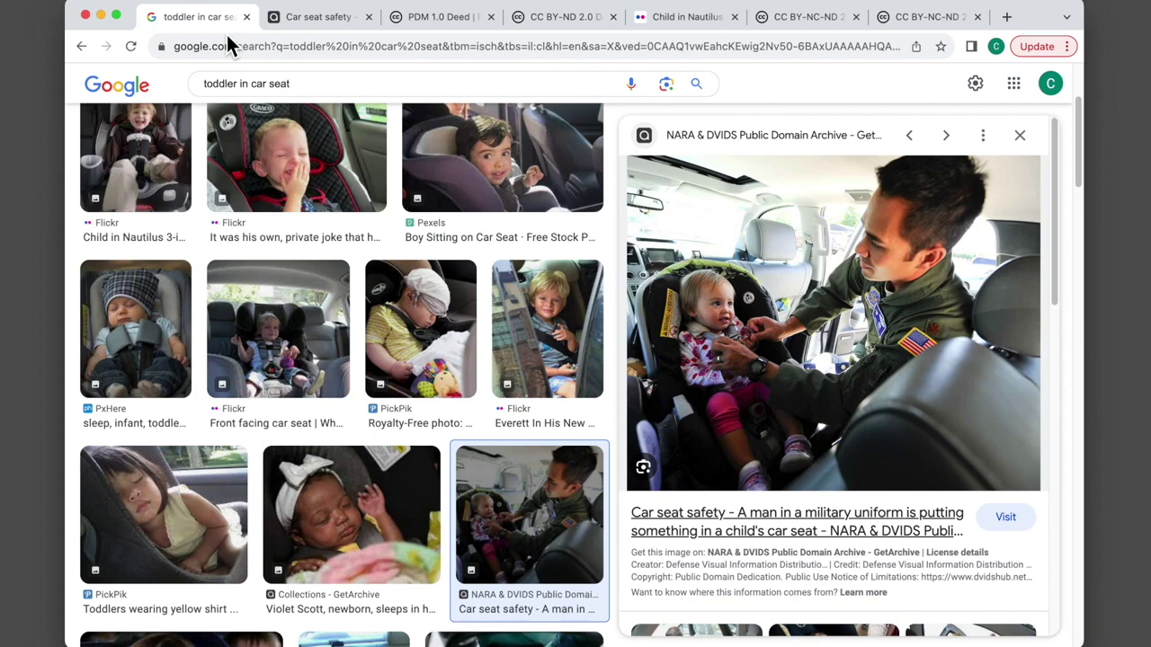
Step: Switch the usage rights dropdown from Creative Commons licenses to Commercial & other licenses
left_click_drag(1083, 157, 1069, 86)
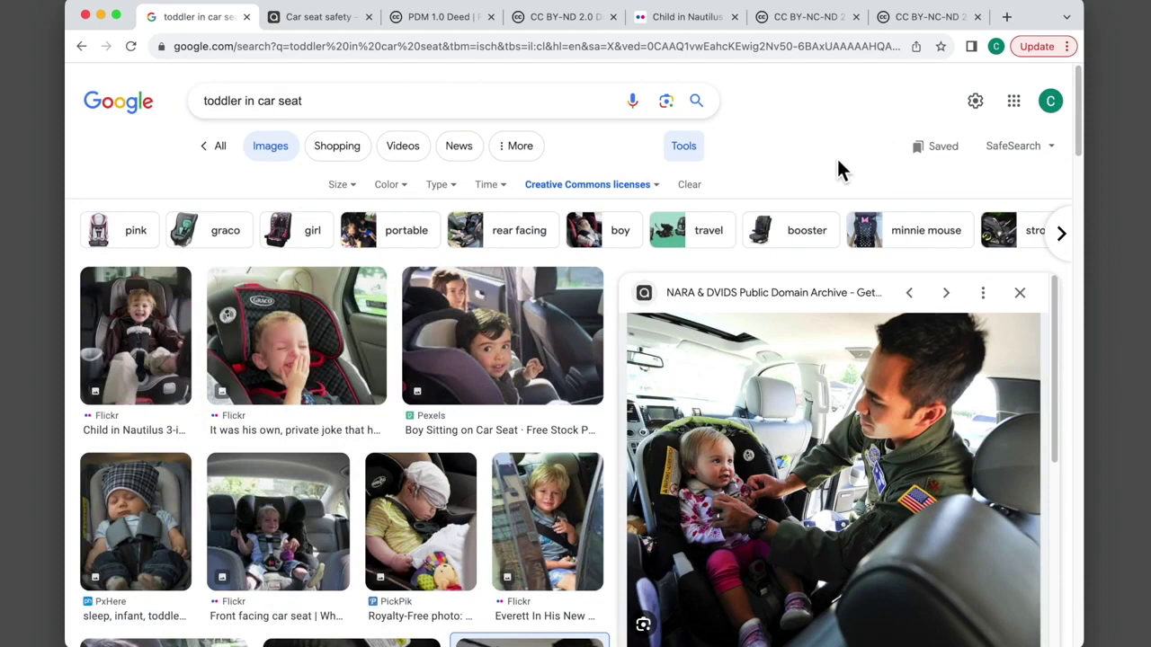
left_click(668, 199)
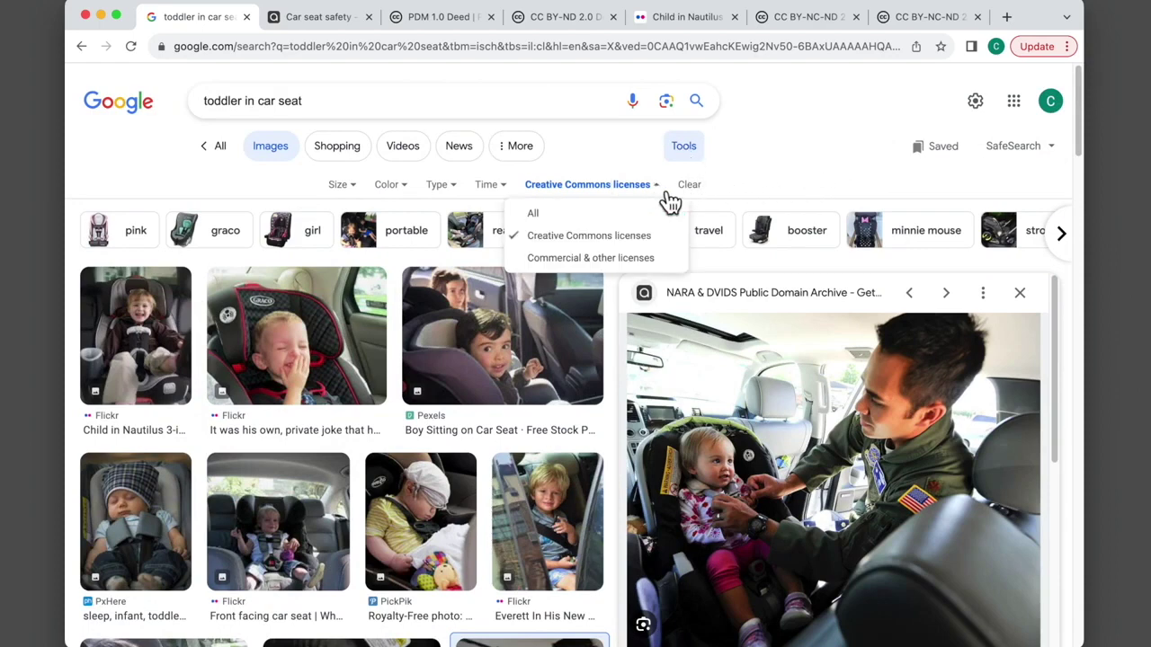
left_click(680, 263)
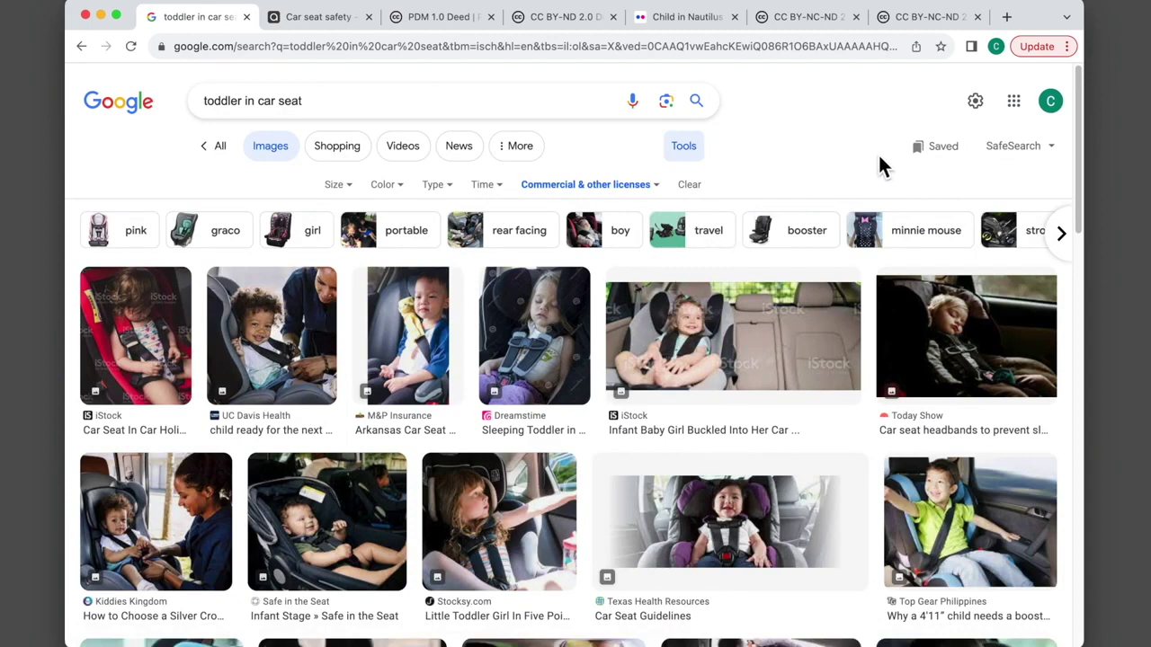
Step: Preview the Shutterstock photo of a child on a booster seat using a device
left_click_drag(1084, 160, 1079, 377)
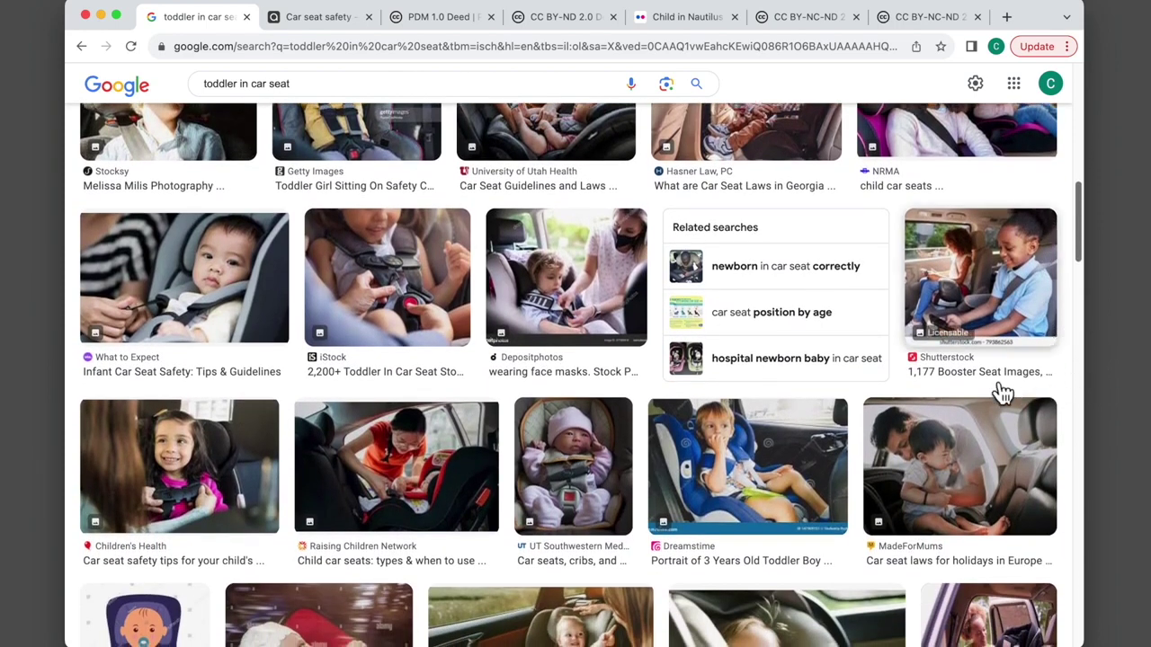
left_click(998, 304)
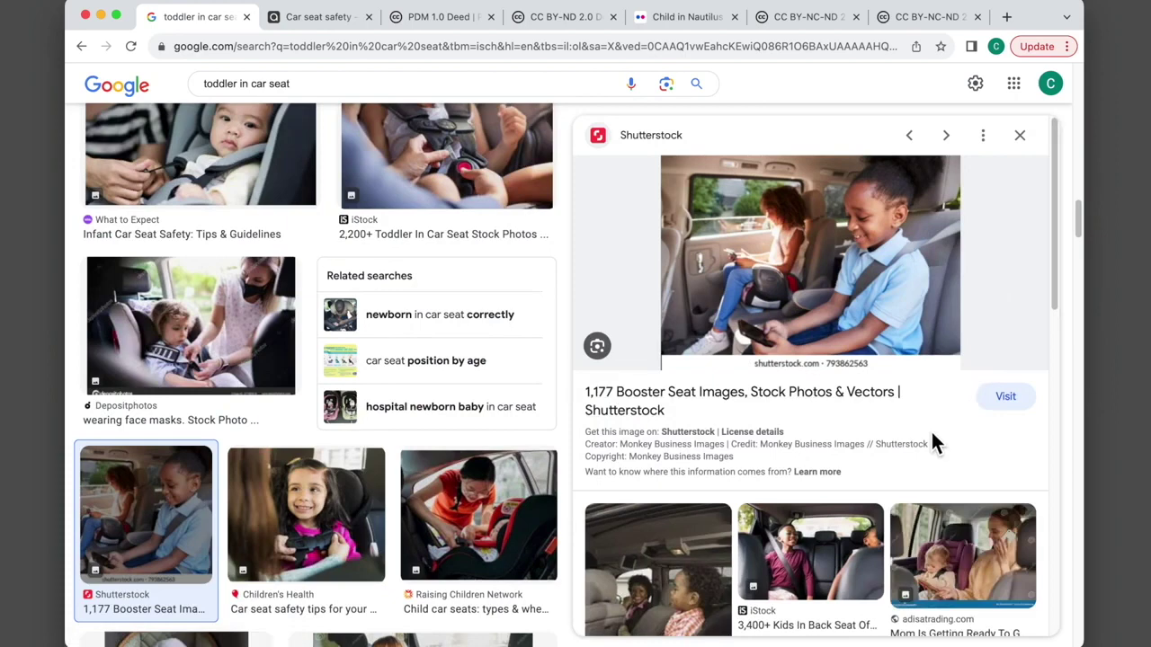
Step: Open Shutterstock's 'booster seat' results, check the first photo's pricing, then close its details
left_click(841, 406)
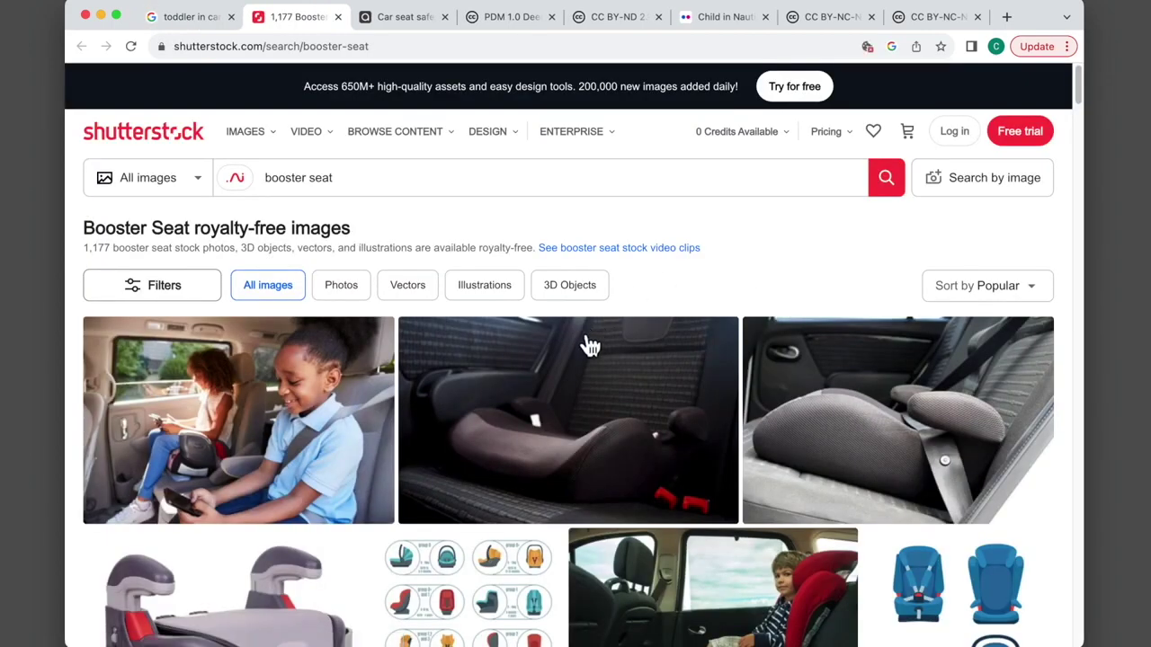
left_click(349, 447)
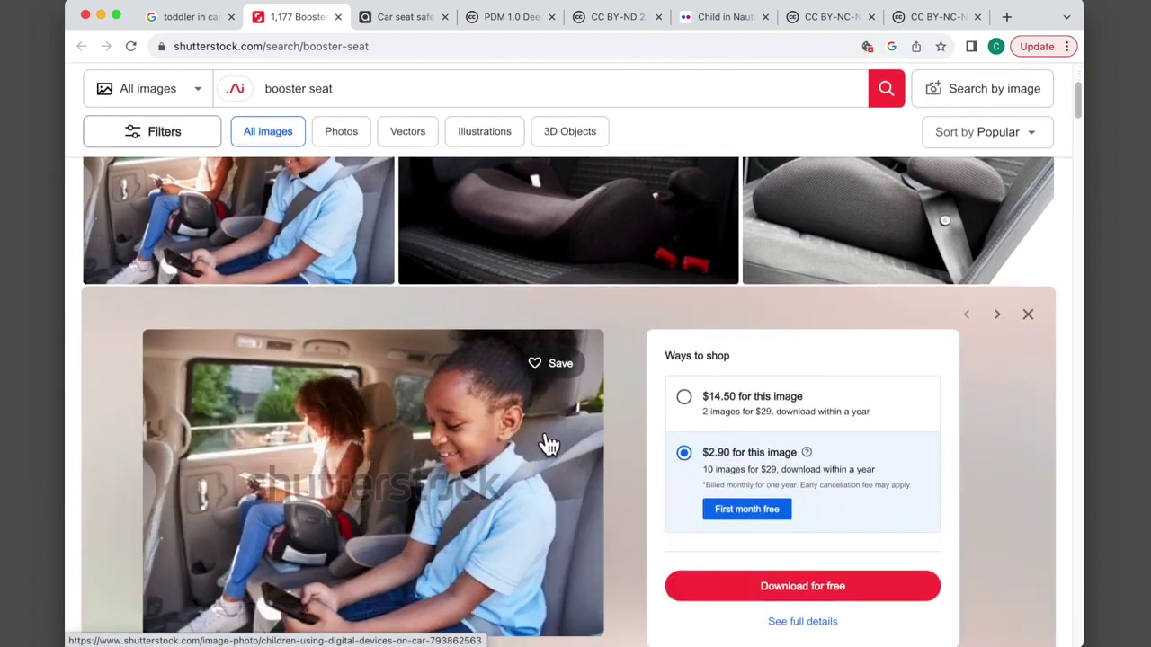
left_click(1028, 314)
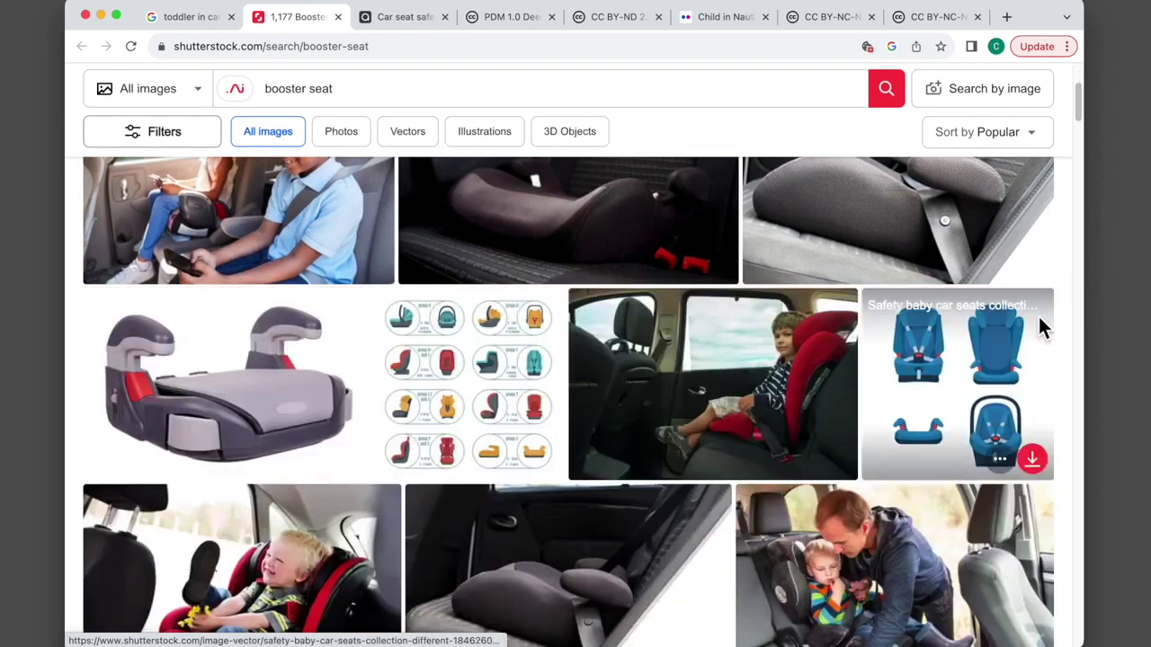